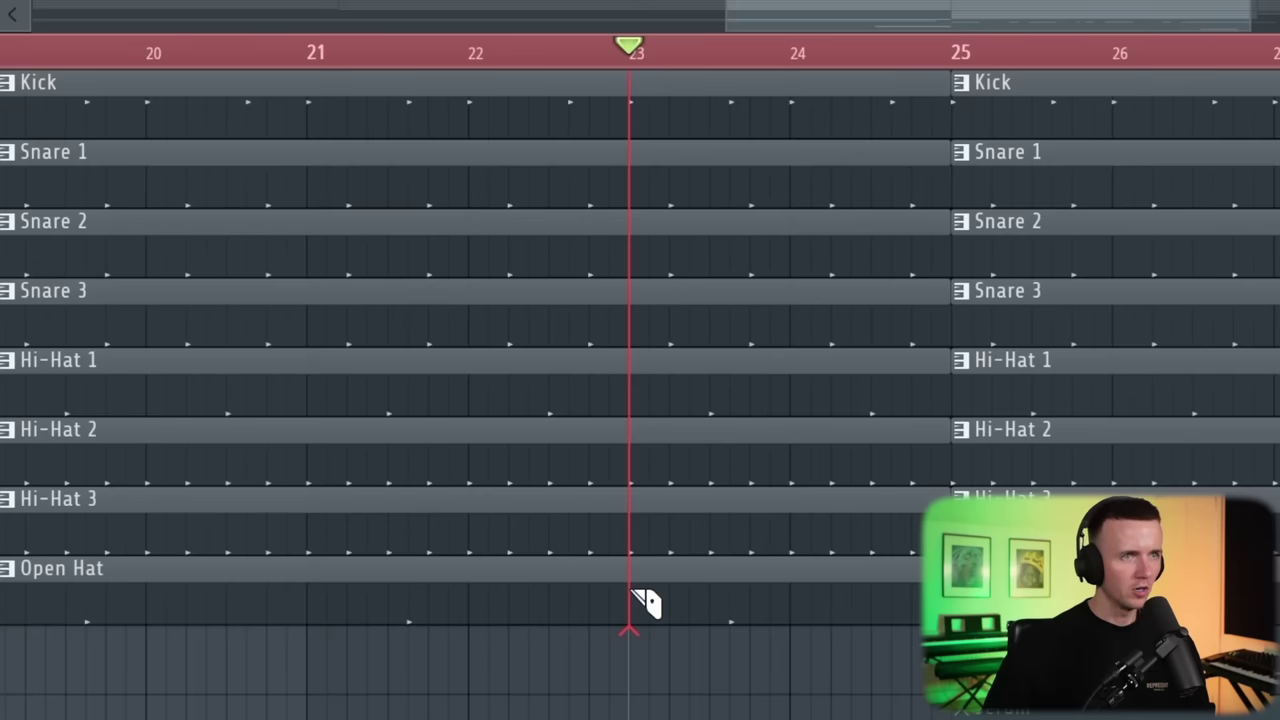
# Delete the sliced drum clips between bars 23 and 25 and place the drum fill on Track 18 in the gap
pyautogui.press('Delete')
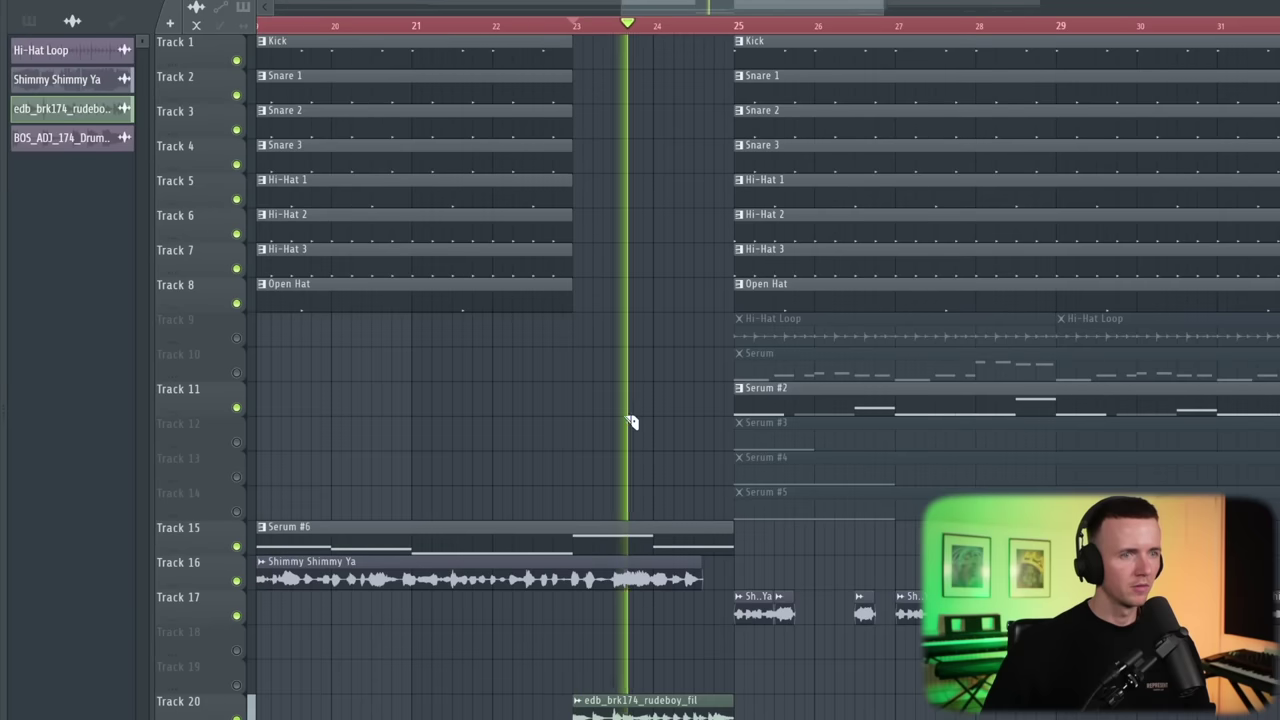
pyautogui.moveTo(790, 714); pyautogui.dragTo(609, 546)
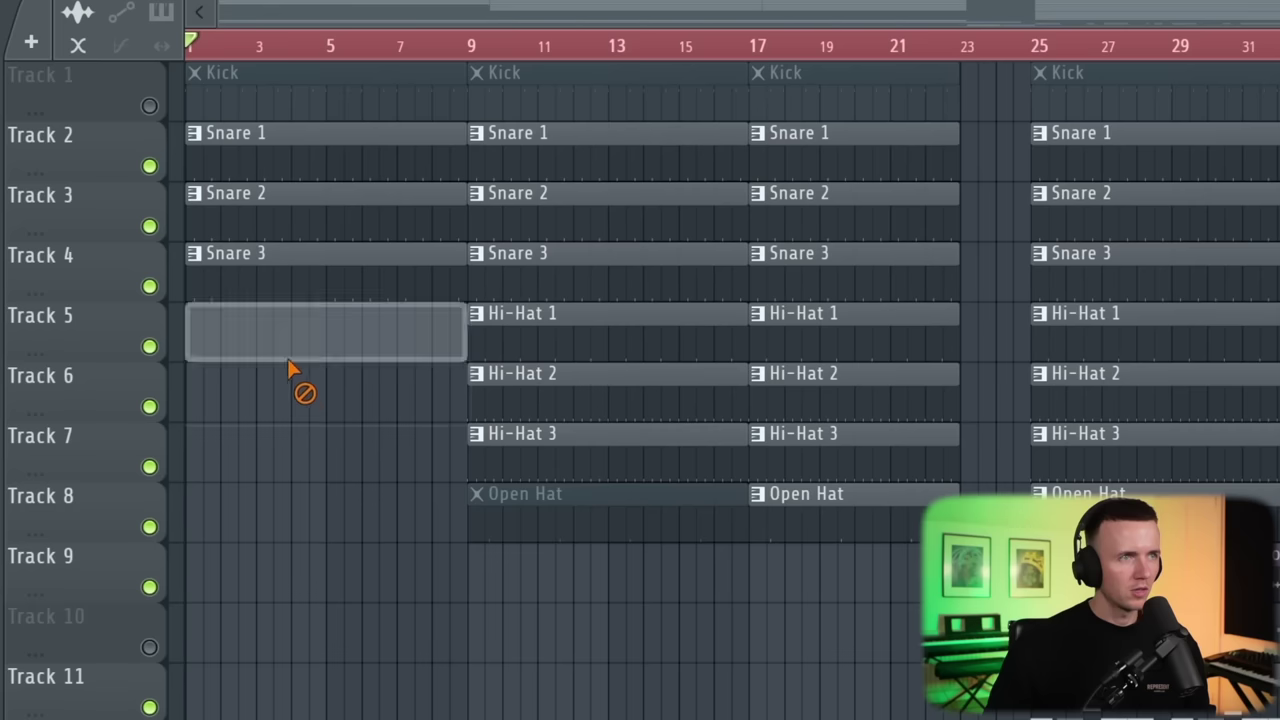
# Remove the hi-hat clips from bars 1 to 9 and copy the Hi-Hat Loop to bar 17 on Track 9
pyautogui.rightClick(289, 360)
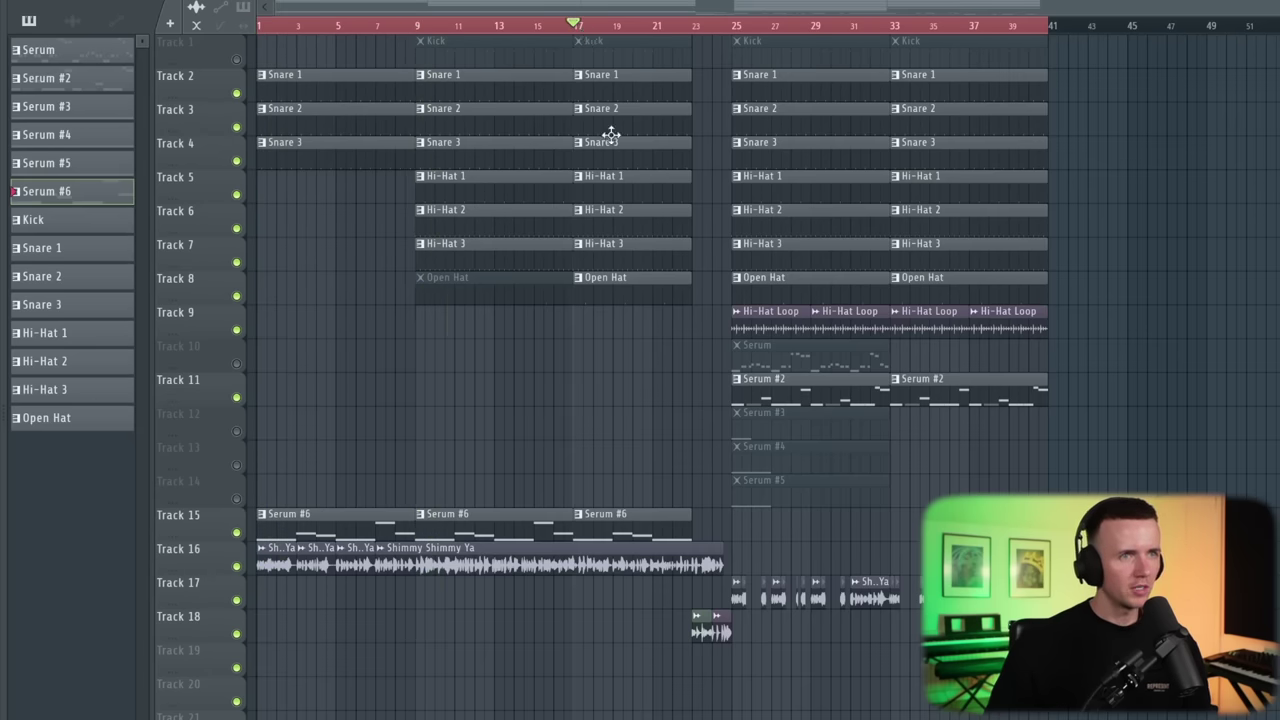
pyautogui.moveTo(768, 322); pyautogui.dragTo(624, 318)
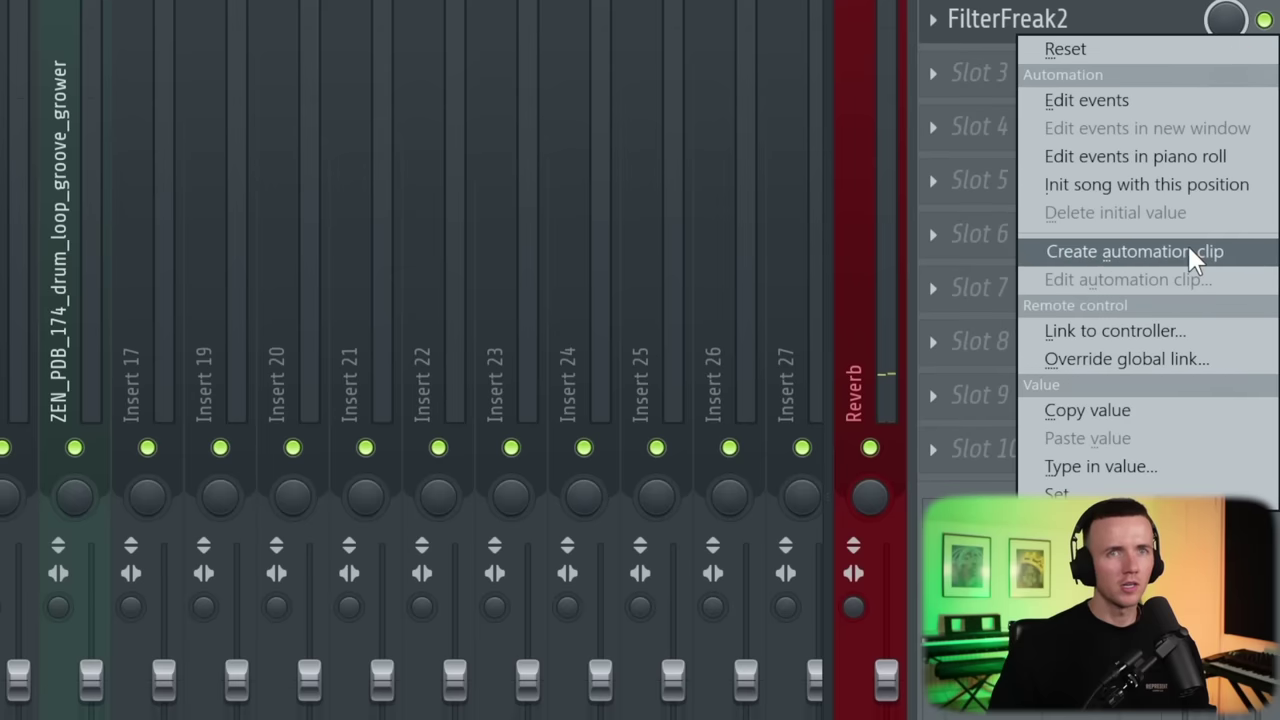
# Create an automation clip for FilterFreak2's mix level and move the short effect clip on Track 24 half a bar later to end at bar 25
pyautogui.click(1189, 251)
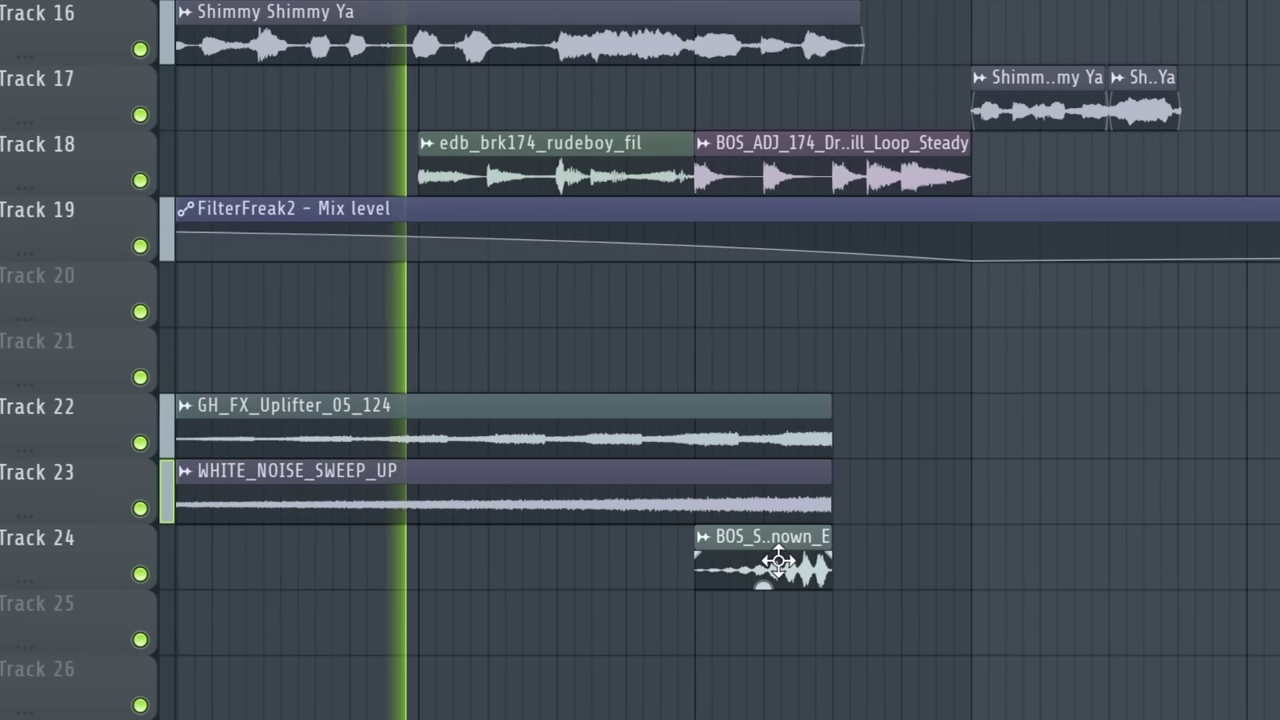
pyautogui.moveTo(846, 562); pyautogui.dragTo(983, 553)
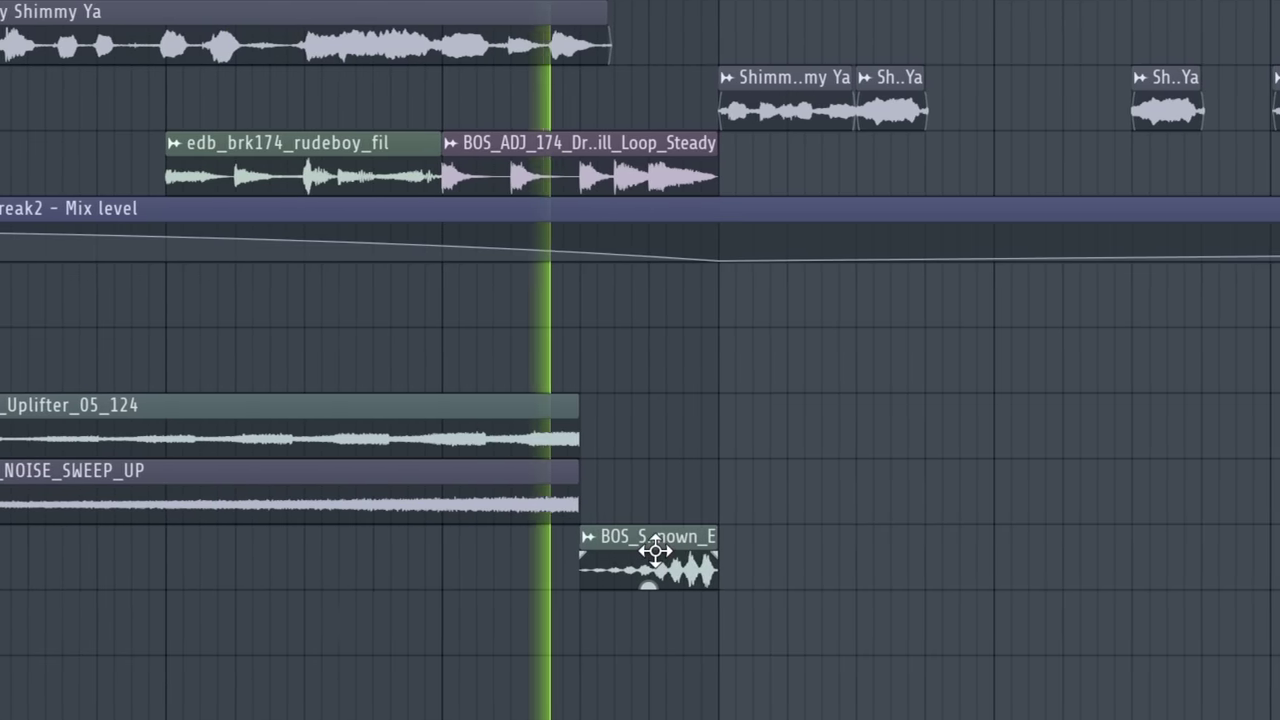
pyautogui.scroll(-3, 603, 540)
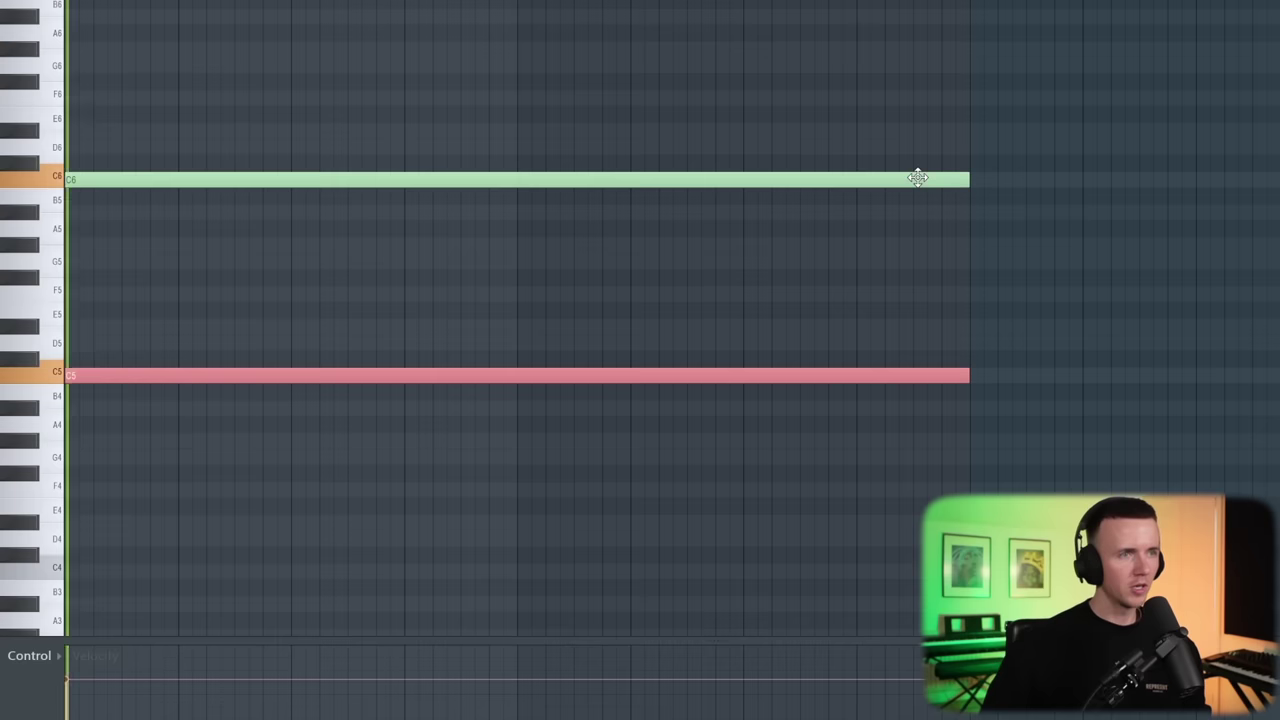
# Play back the held C5 and C6 notes and open the rename, color and icon settings of the FilterFreak2 - Mix level channel
pyautogui.press('space')
pyautogui.press('F6')
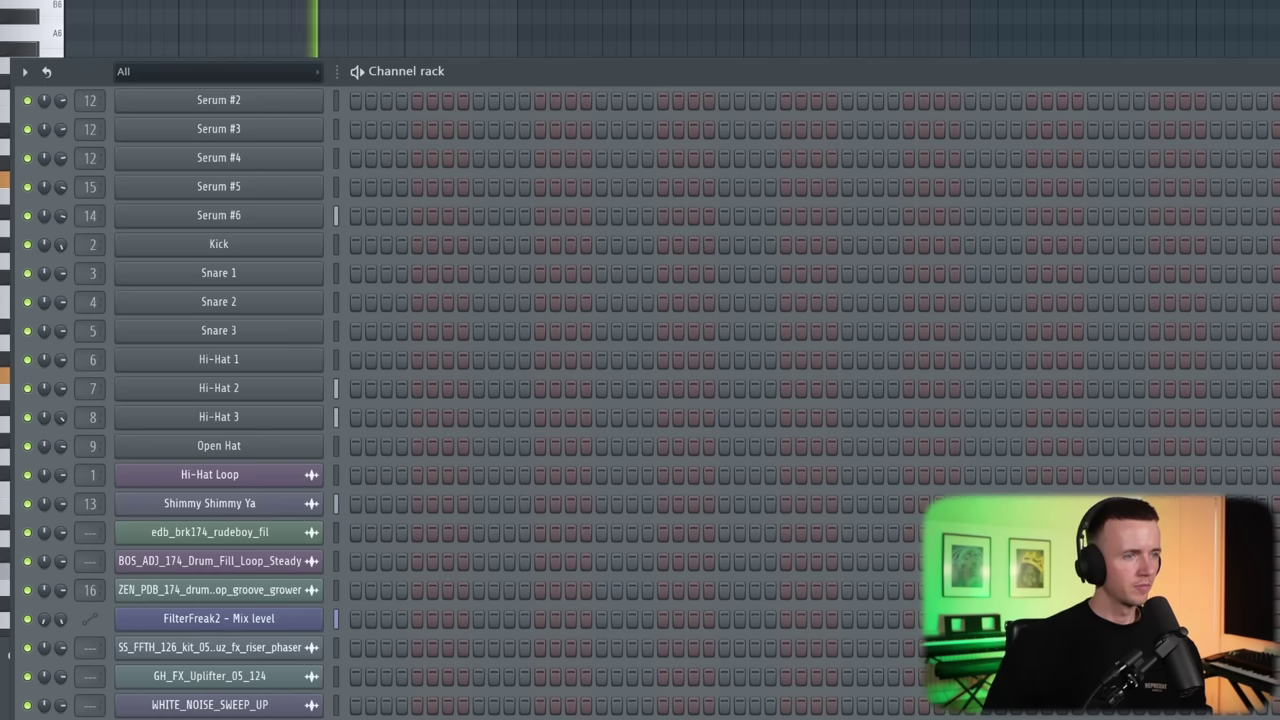
pyautogui.rightClick(318, 618)
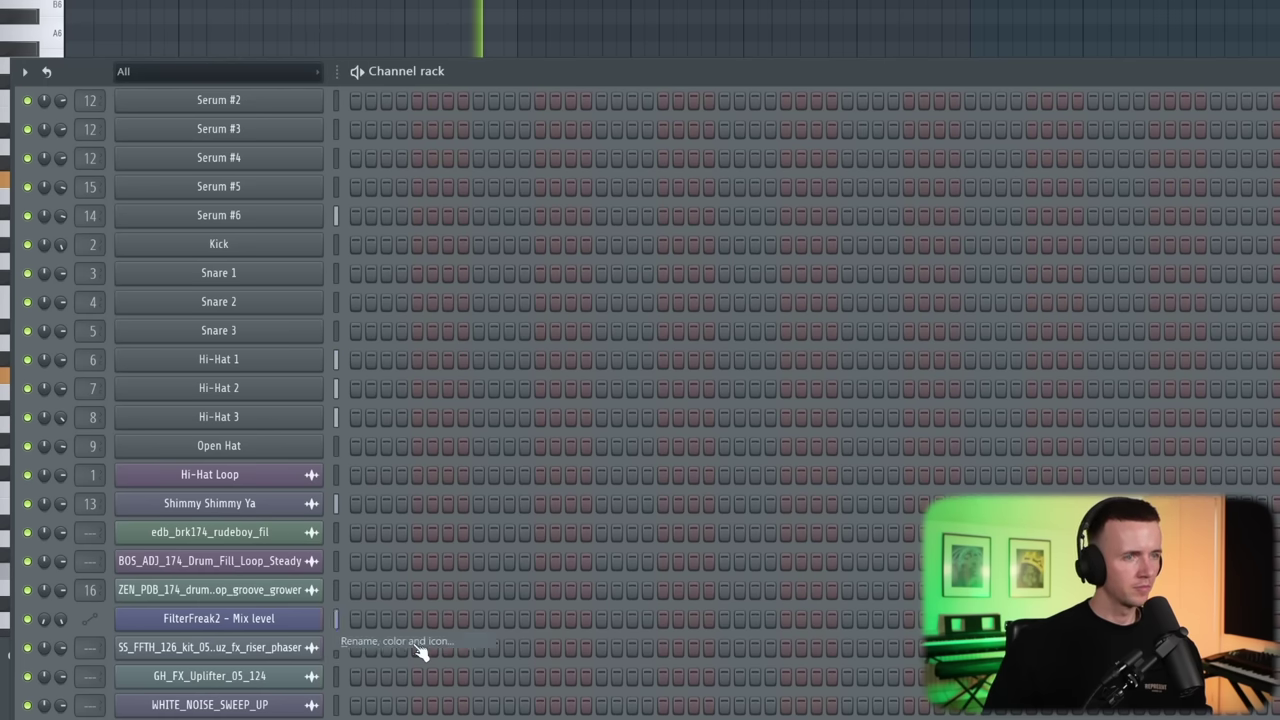
pyautogui.click(413, 642)
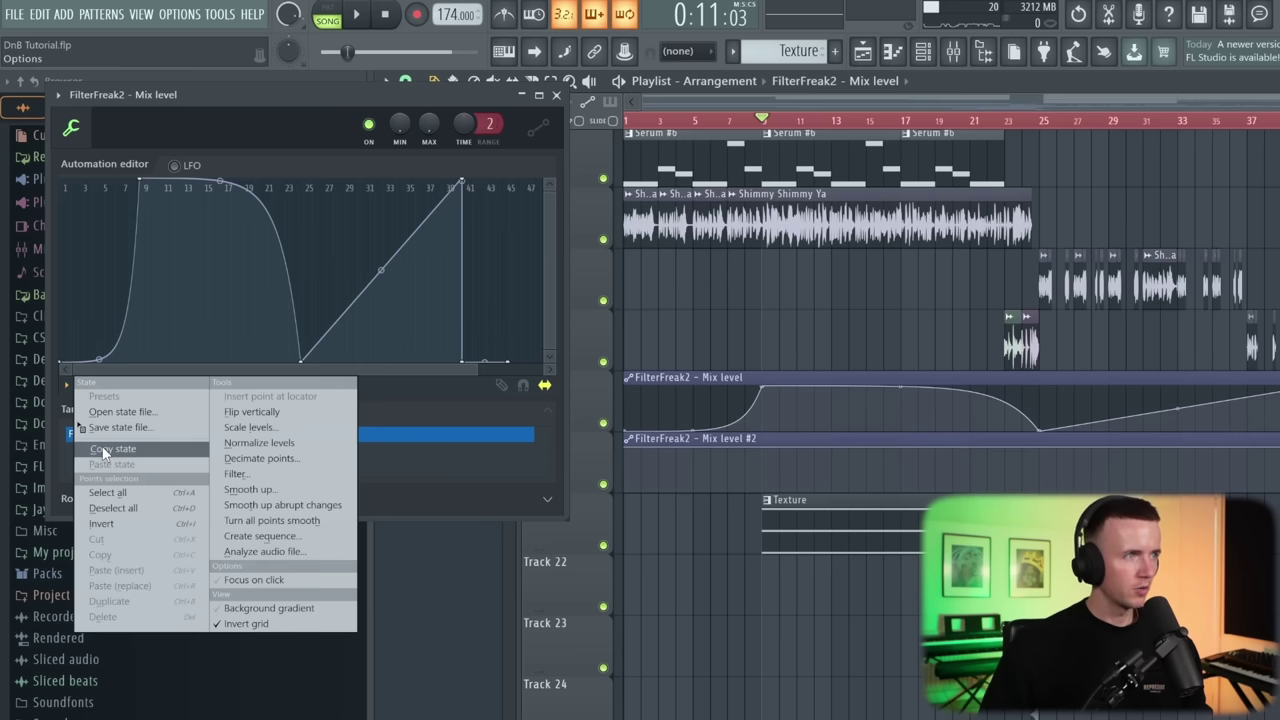
# Copy the automation state of FilterFreak2 - Mix level and paste it into FilterFreak2 - Mix level #2
pyautogui.click(106, 451)
pyautogui.doubleClick(700, 462)
pyautogui.click(91, 410)
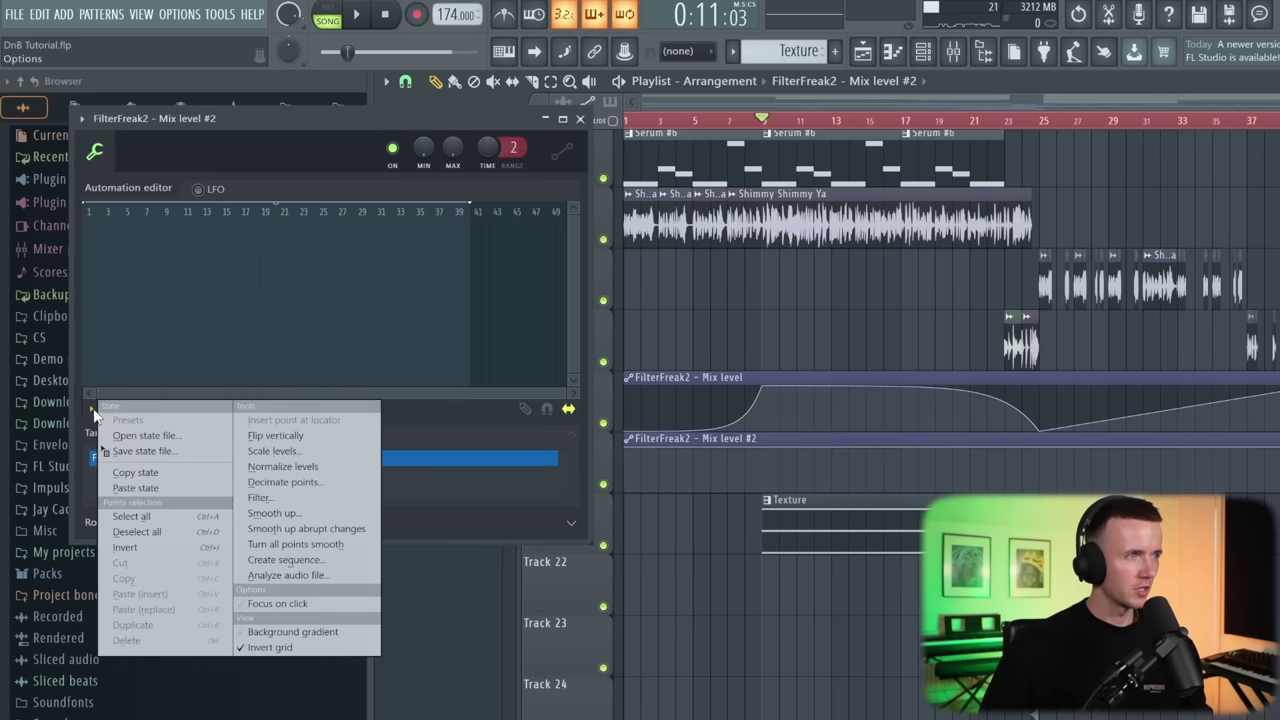
pyautogui.click(135, 487)
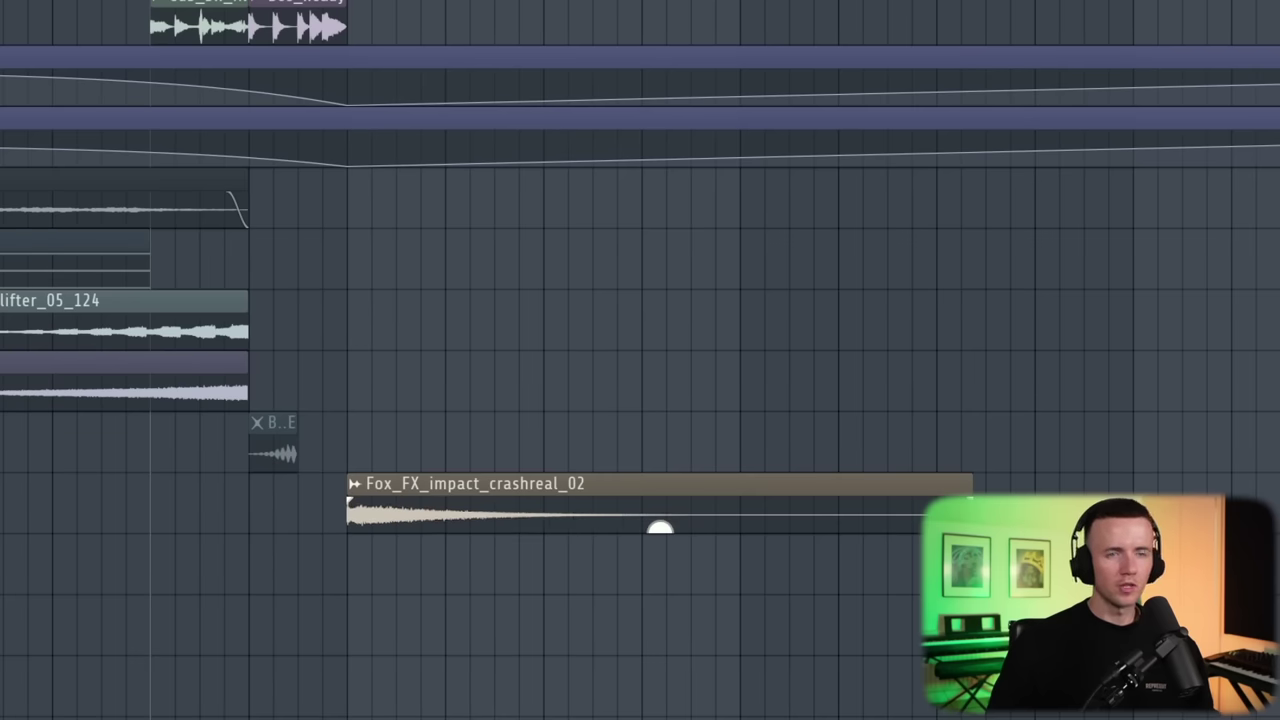
# Copy the Fox_FX_impact_crashreal_02 clip to the track below at bar 24 as a unique clip and open its sample settings
pyautogui.moveTo(570, 507); pyautogui.dragTo(374, 566)
pyautogui.click(365, 566)
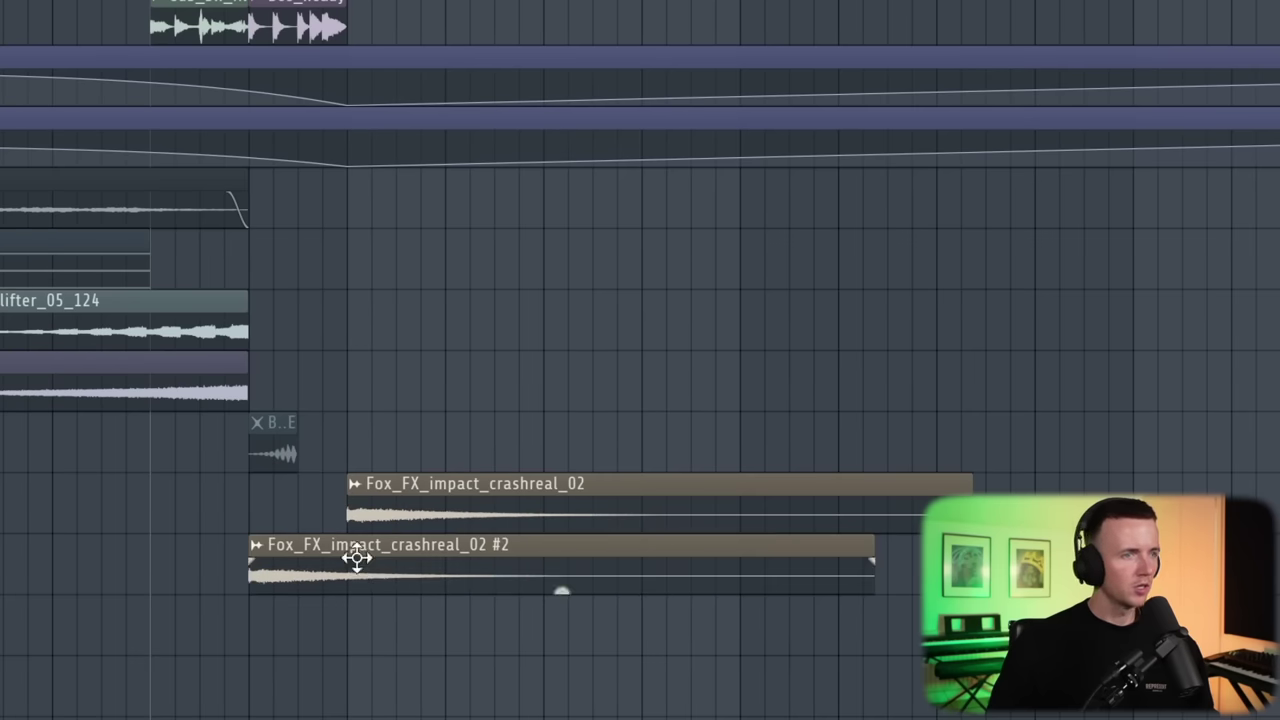
pyautogui.doubleClick(357, 554)
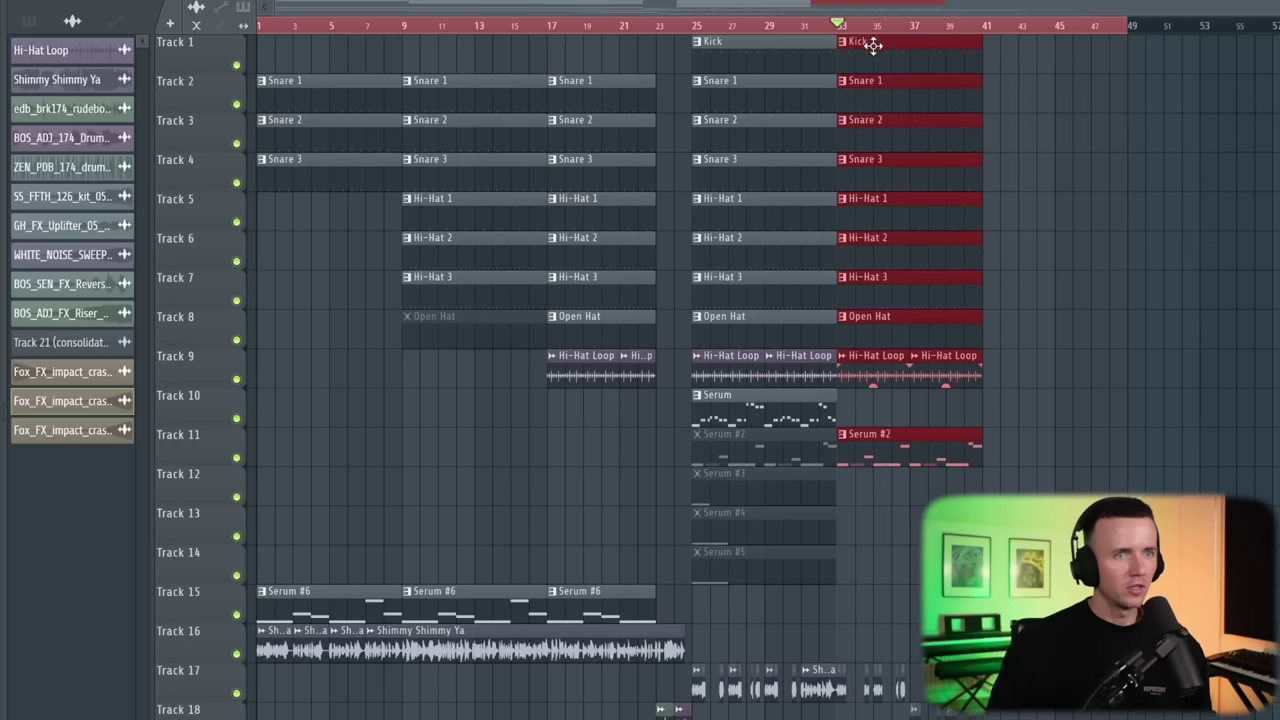
# Move the selected drum, Hi-Hat Loop and Serum #2 clips from bar 33 to bar 41
pyautogui.moveTo(871, 40)
pyautogui.mouseDown()
pyautogui.moveTo(1030, 53)
pyautogui.moveTo(729, 49)
pyautogui.moveTo(877, 58)
pyautogui.moveTo(851, 37)
pyautogui.mouseUp()
pyautogui.scroll(-1, 851, 37)
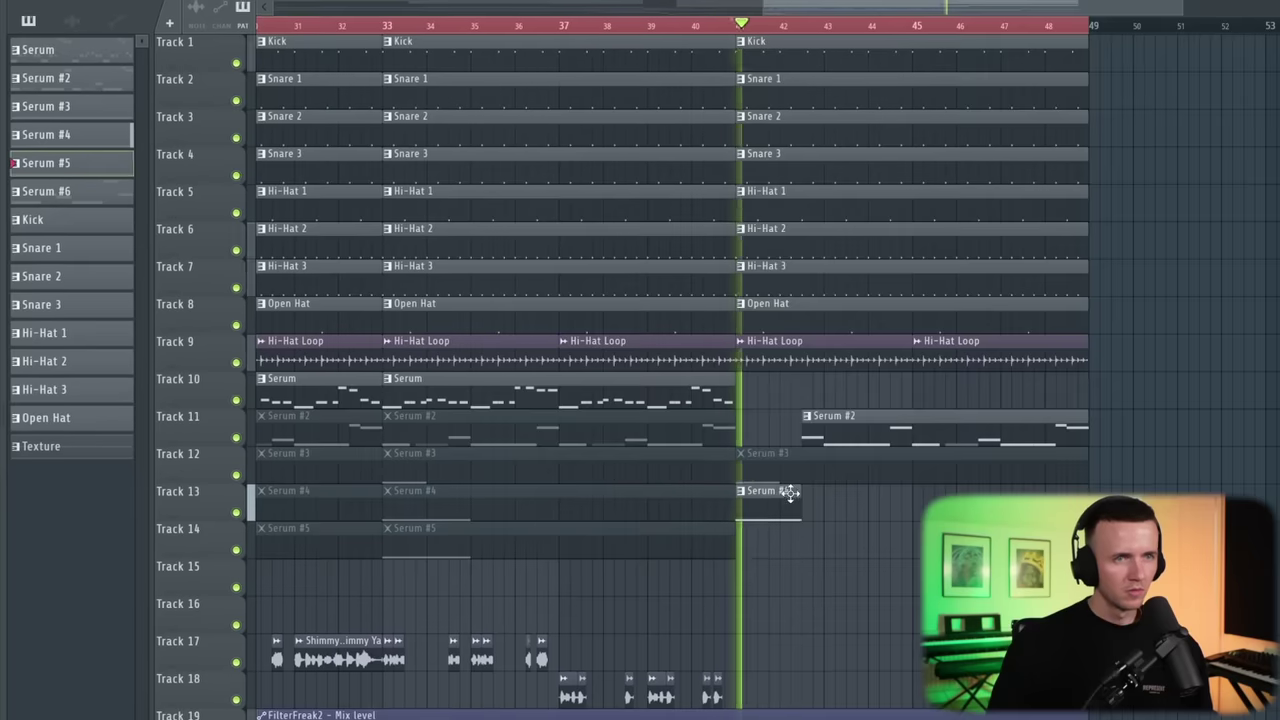
# Alternate Serum #4 and Serum #2 clips across bars 41 to 49, and copy the Serum #2 clip into the section from bar 49
pyautogui.moveTo(790, 492); pyautogui.dragTo(878, 494)
pyautogui.moveTo(834, 439); pyautogui.dragTo(891, 439)
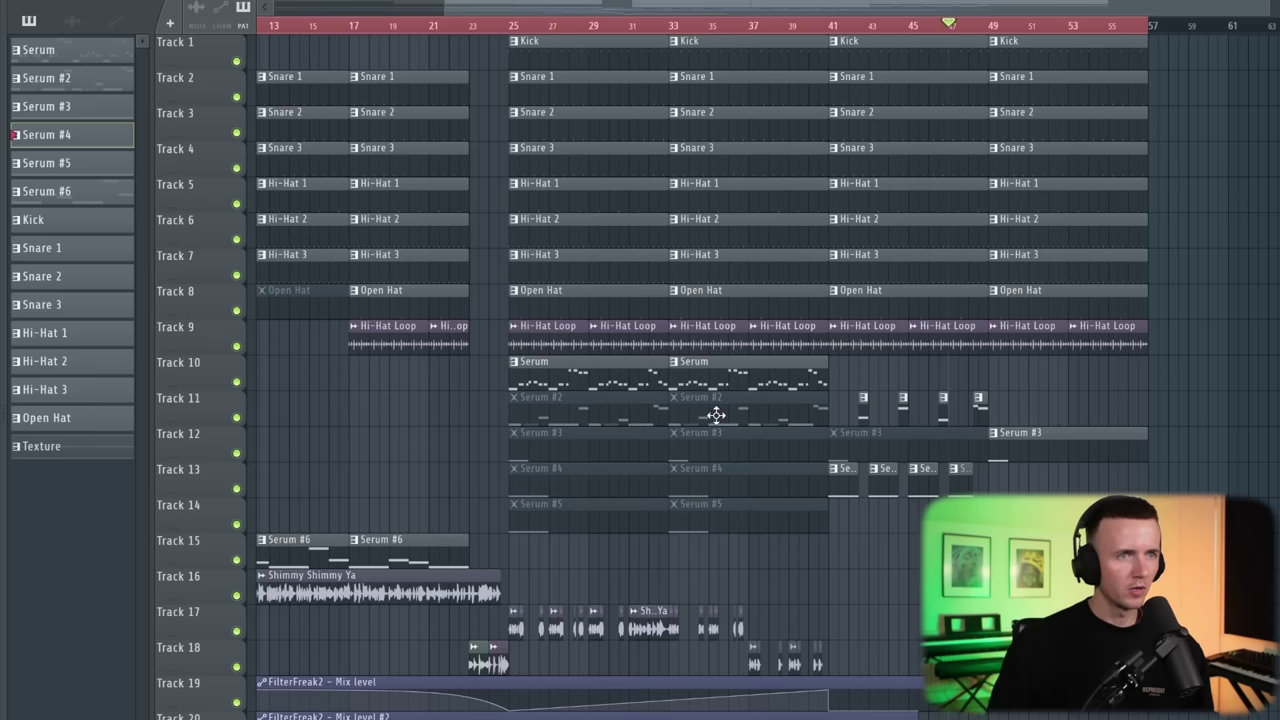
pyautogui.moveTo(716, 414); pyautogui.dragTo(1009, 402)
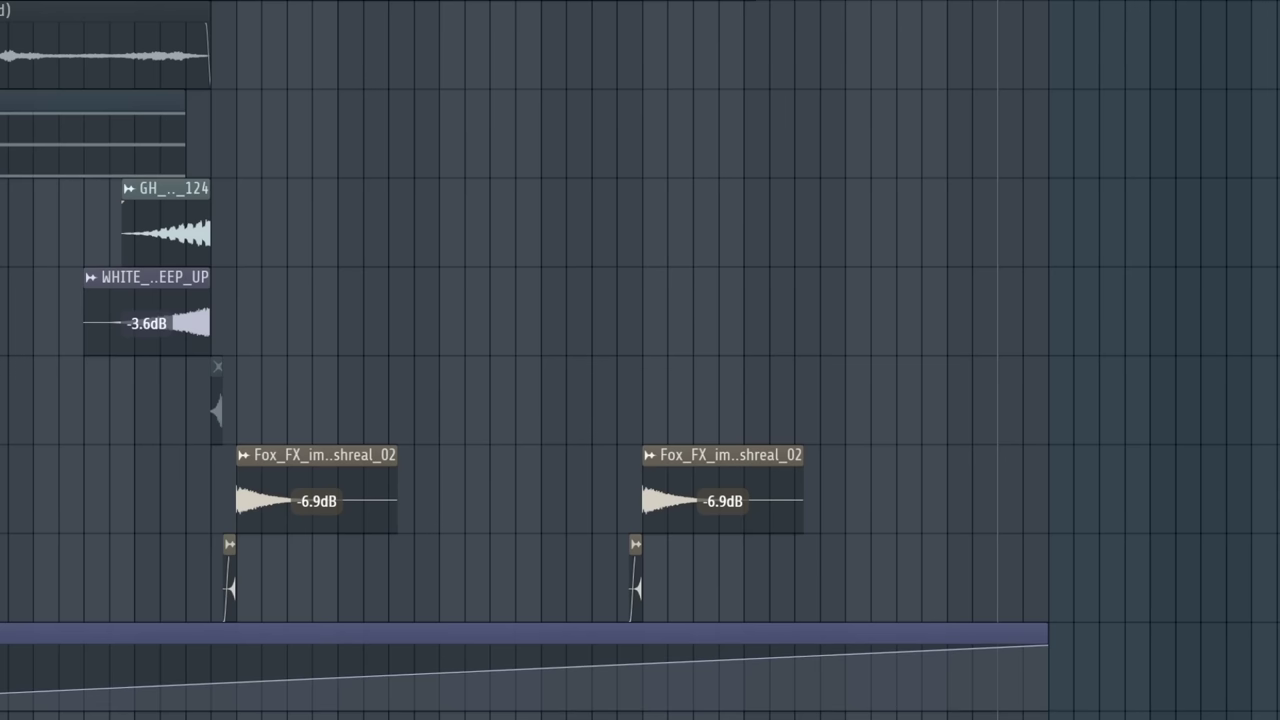
# Add a control point near bar 55 in the Love Philter - Mix level automation clip on Track 29
pyautogui.rightClick(1006, 660)
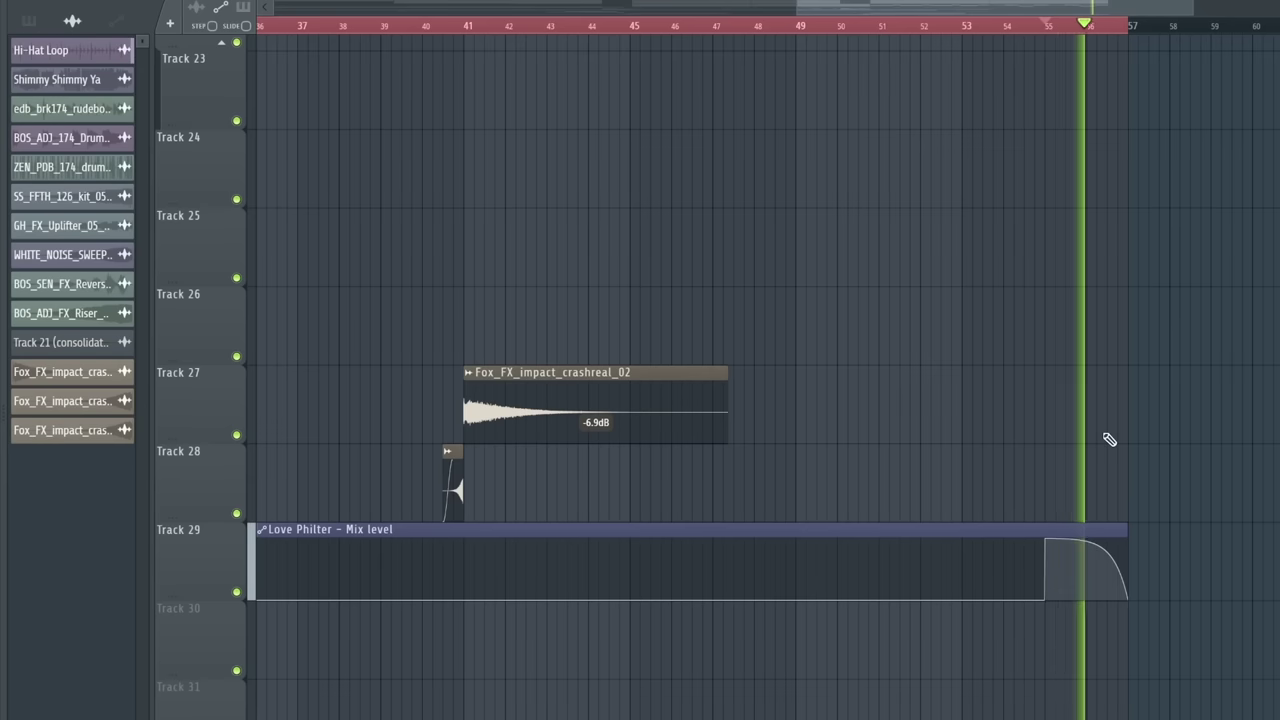
pyautogui.scroll(2, 1105, 435)
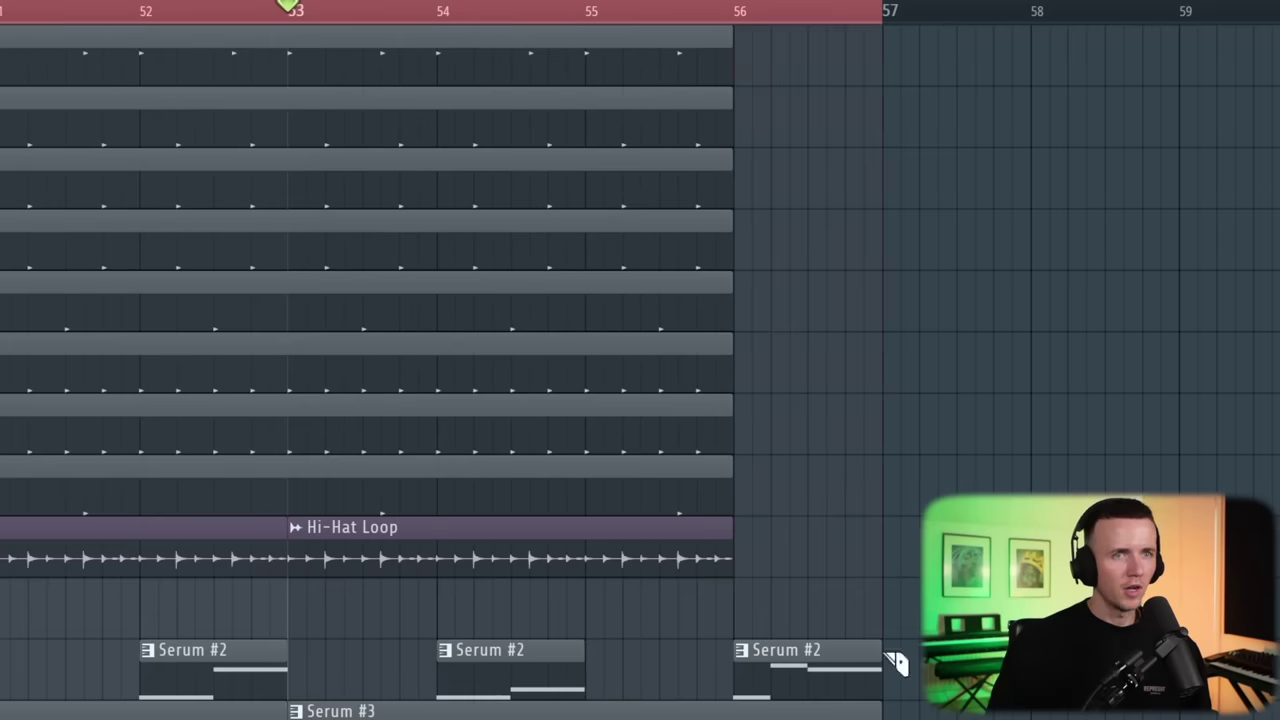
pyautogui.scroll(-3, 640, 380)
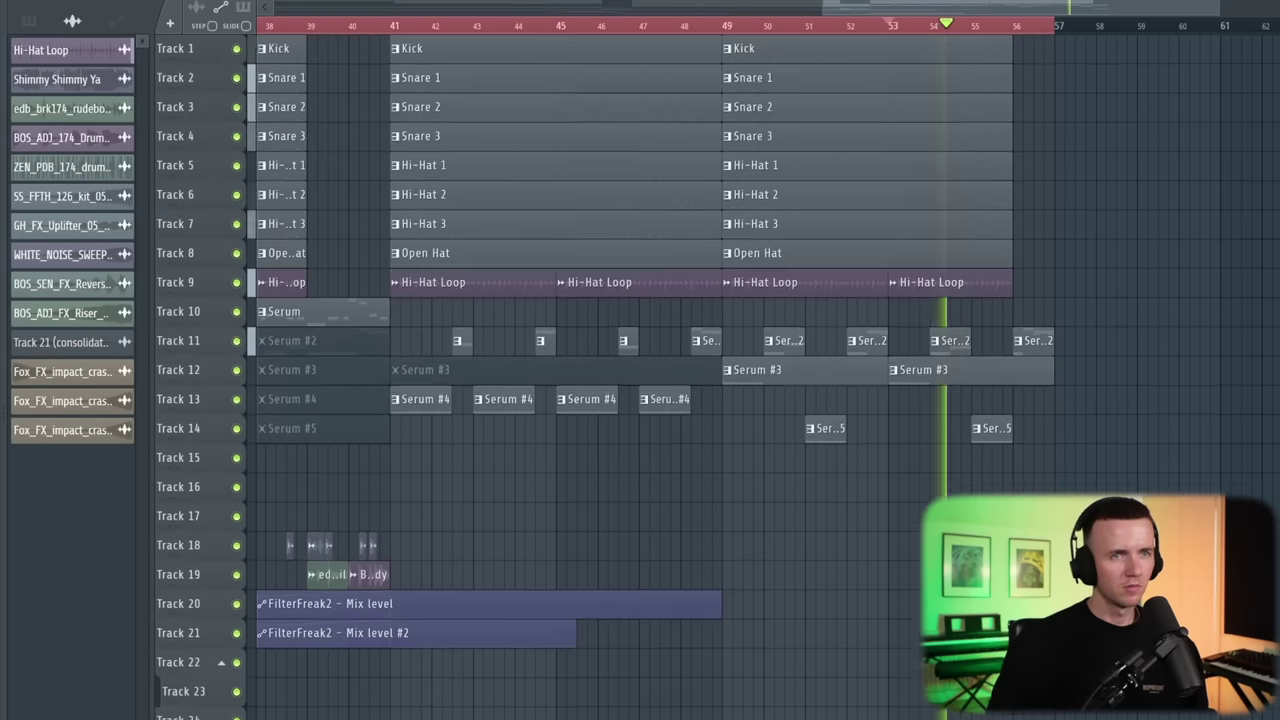
# Place Ride_07 clips at the start of bars 19 to 22, and copy the row of rides half a bar later
pyautogui.scroll(3, 640, 380)
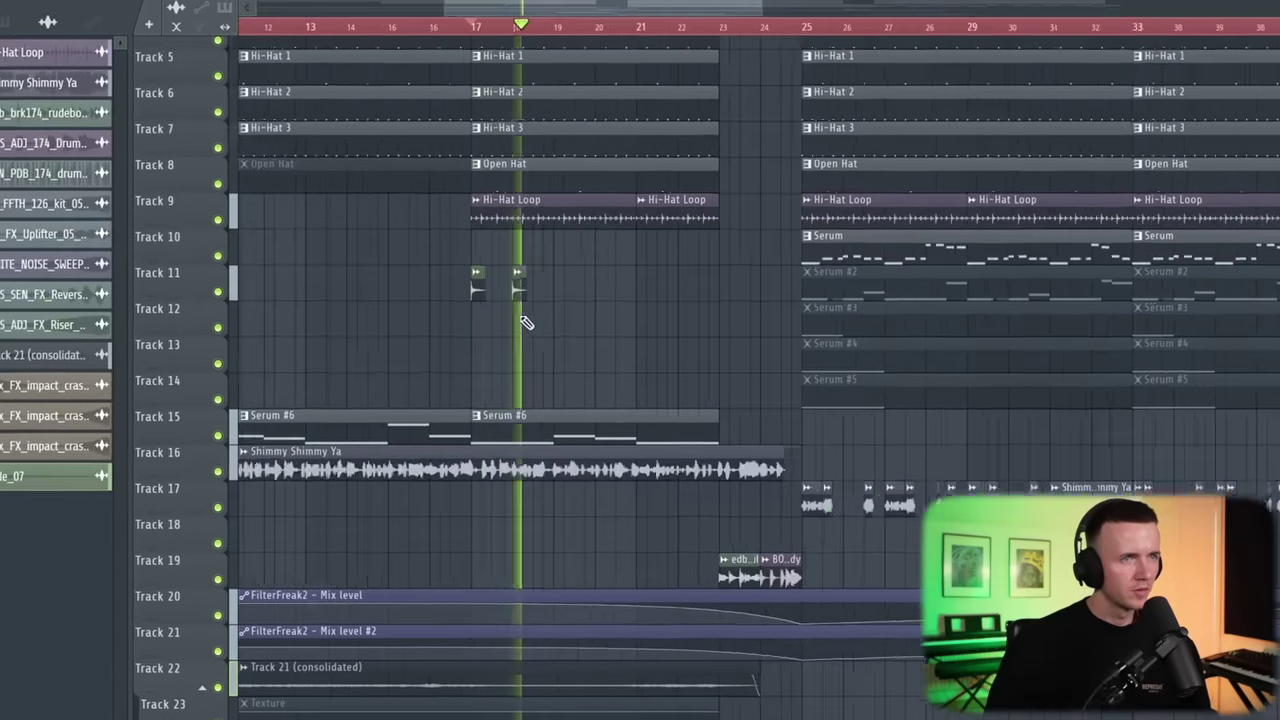
pyautogui.scroll(2, 540, 315)
pyautogui.click(561, 290)
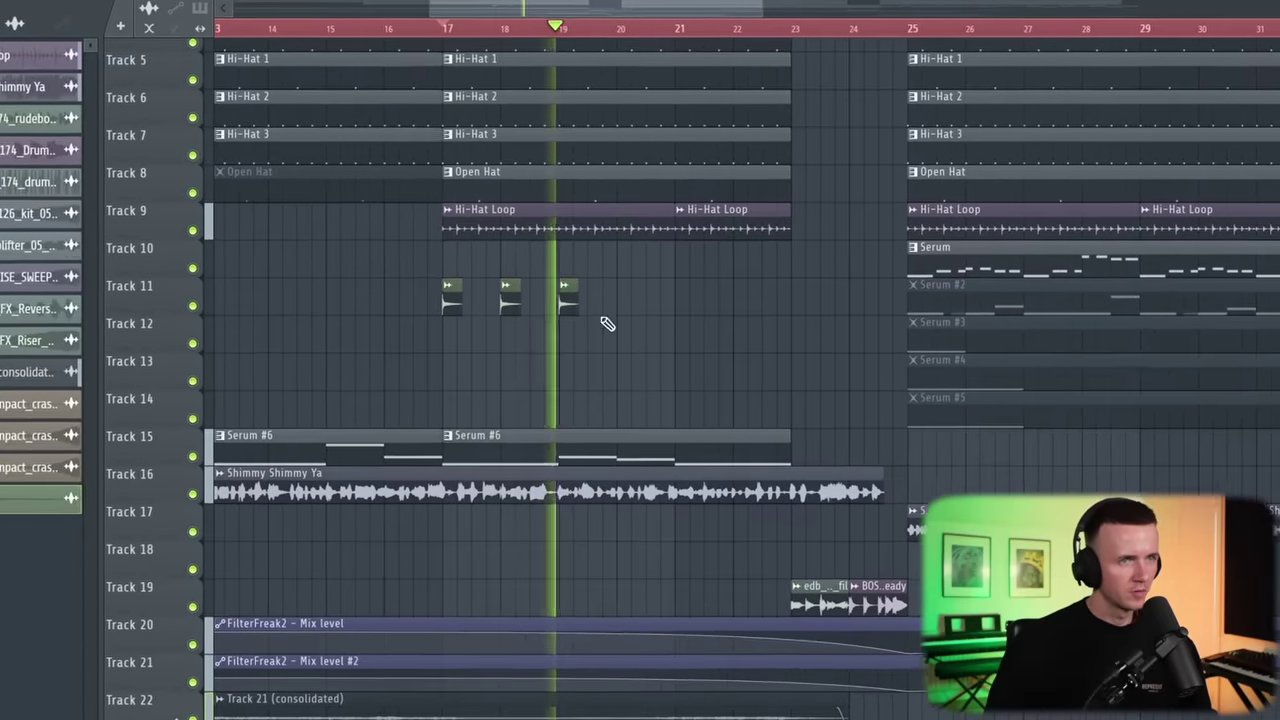
pyautogui.click(603, 290)
pyautogui.click(678, 315)
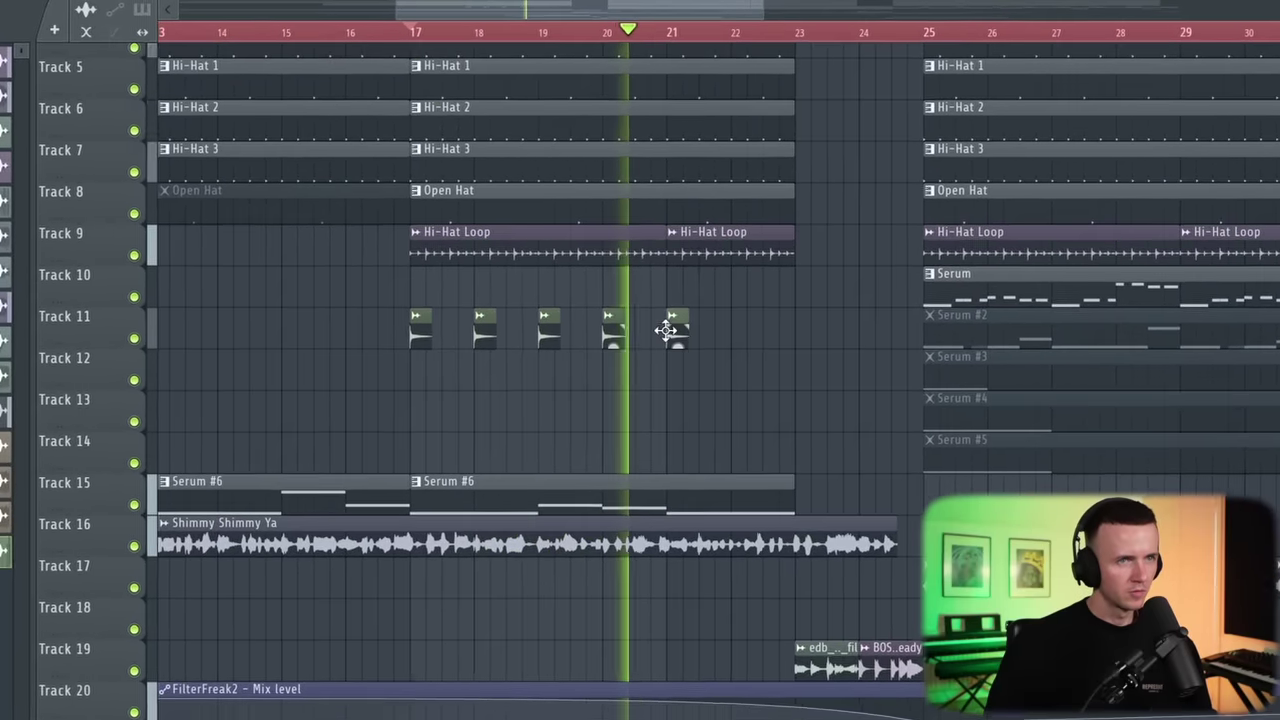
pyautogui.click(738, 325)
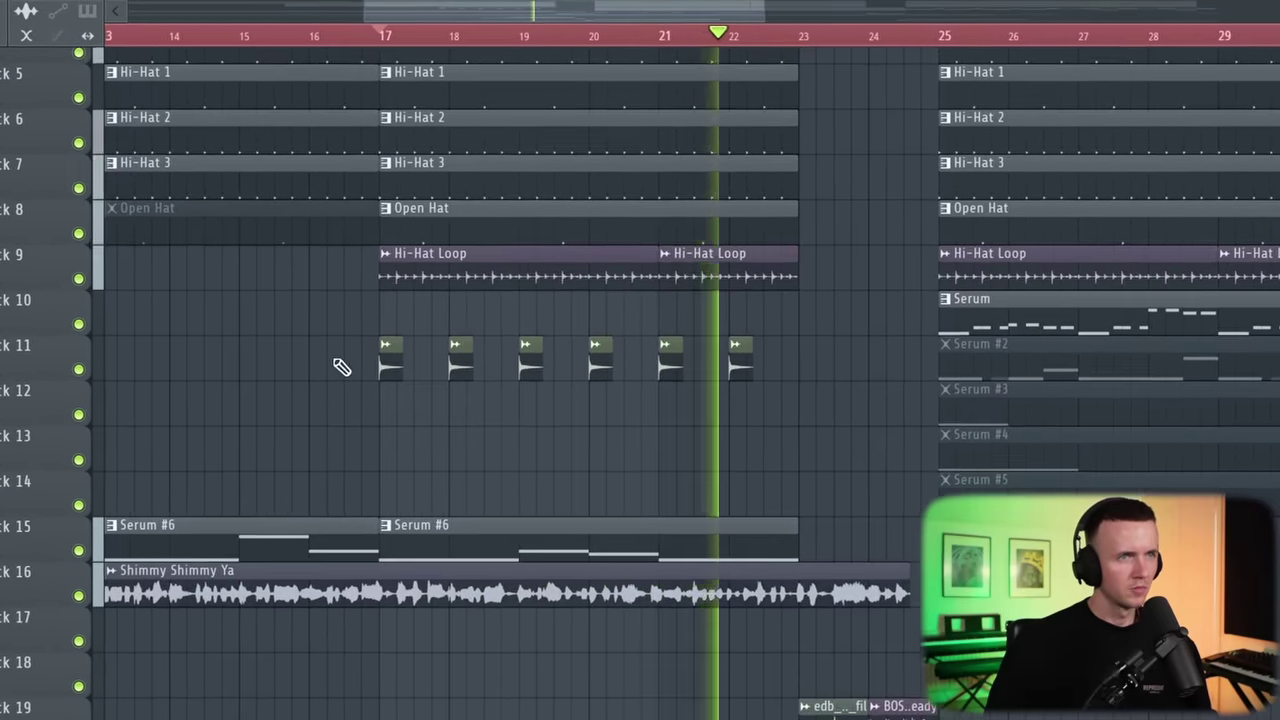
pyautogui.scroll(2, 429, 346)
pyautogui.moveTo(429, 346); pyautogui.dragTo(493, 346)
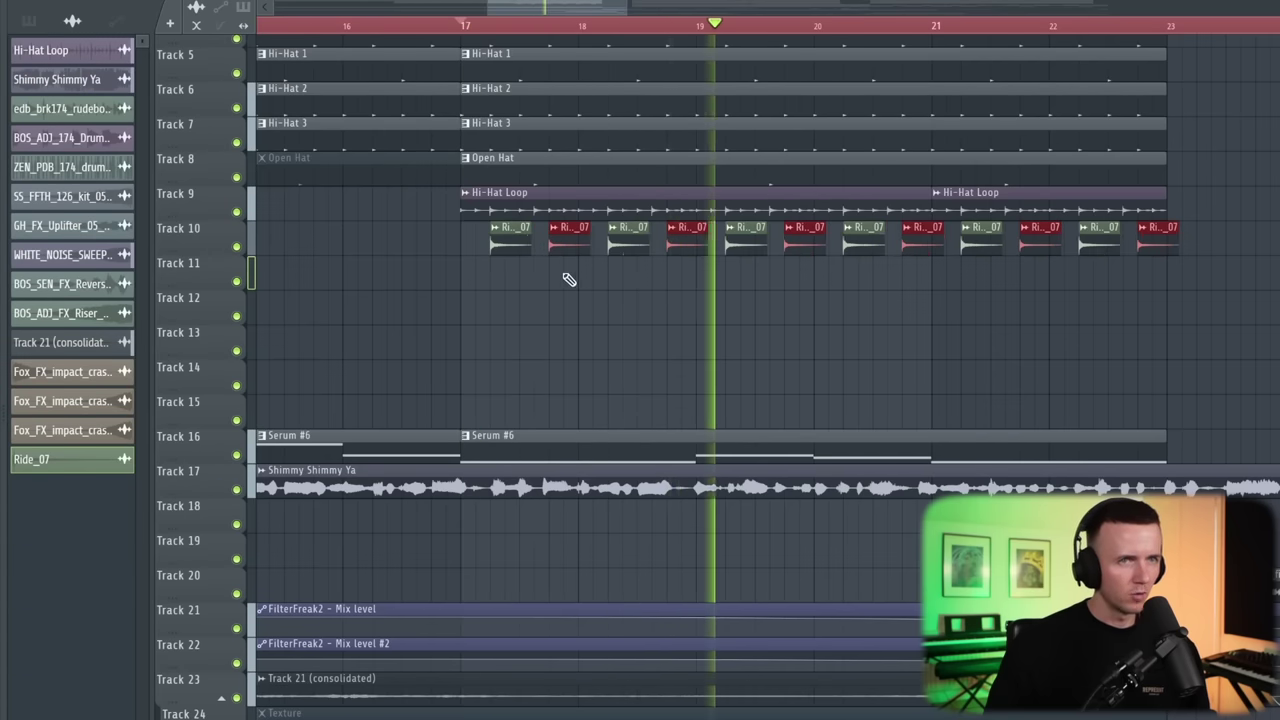
# Repeat the short DnB Tutorial audio clip along Track 16 from bar 39 as a fill and play it back
pyautogui.scroll(-6, 569, 280)
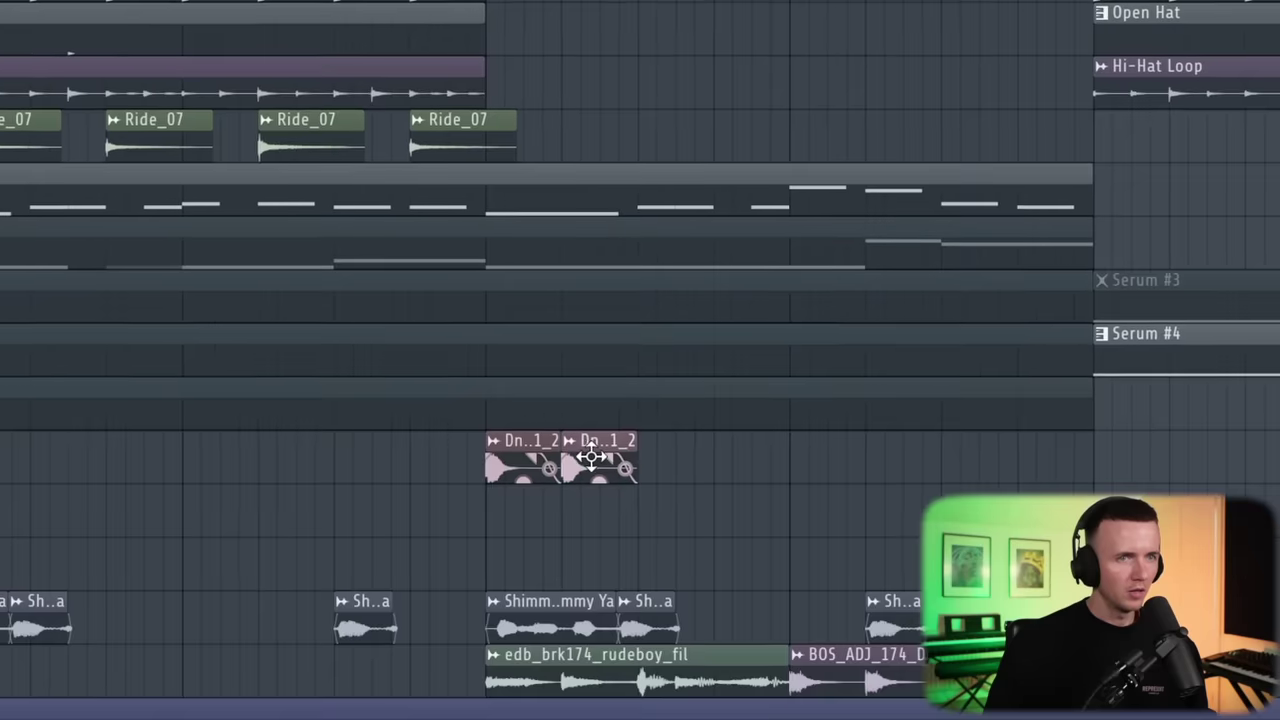
pyautogui.moveTo(643, 449); pyautogui.dragTo(838, 494)
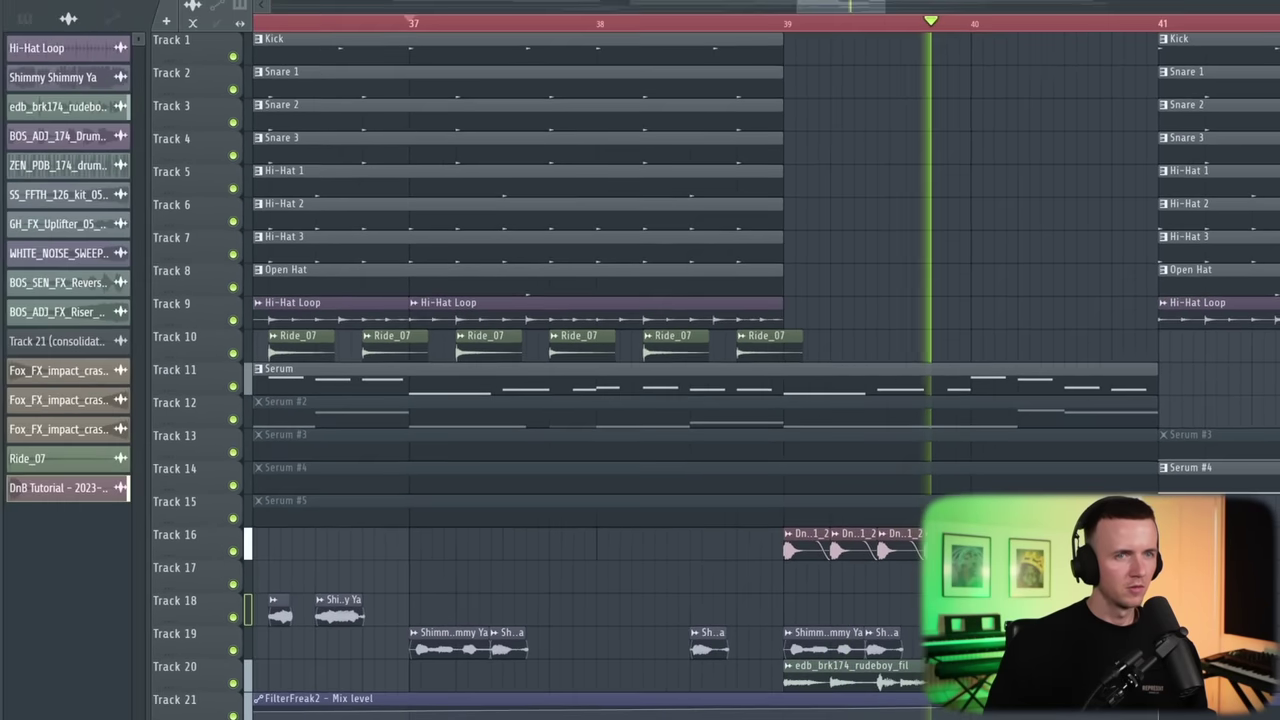
pyautogui.press('space')
pyautogui.scroll(2, 1036, 360)
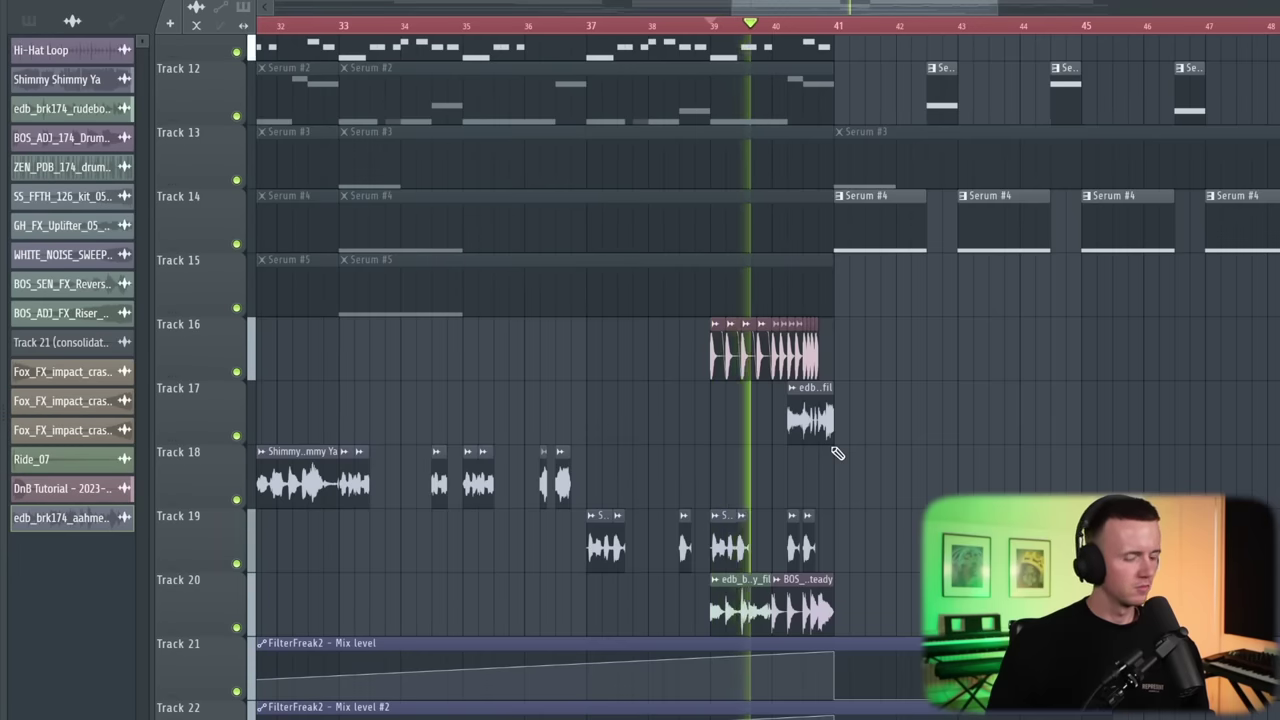
pyautogui.scroll(3, 838, 453)
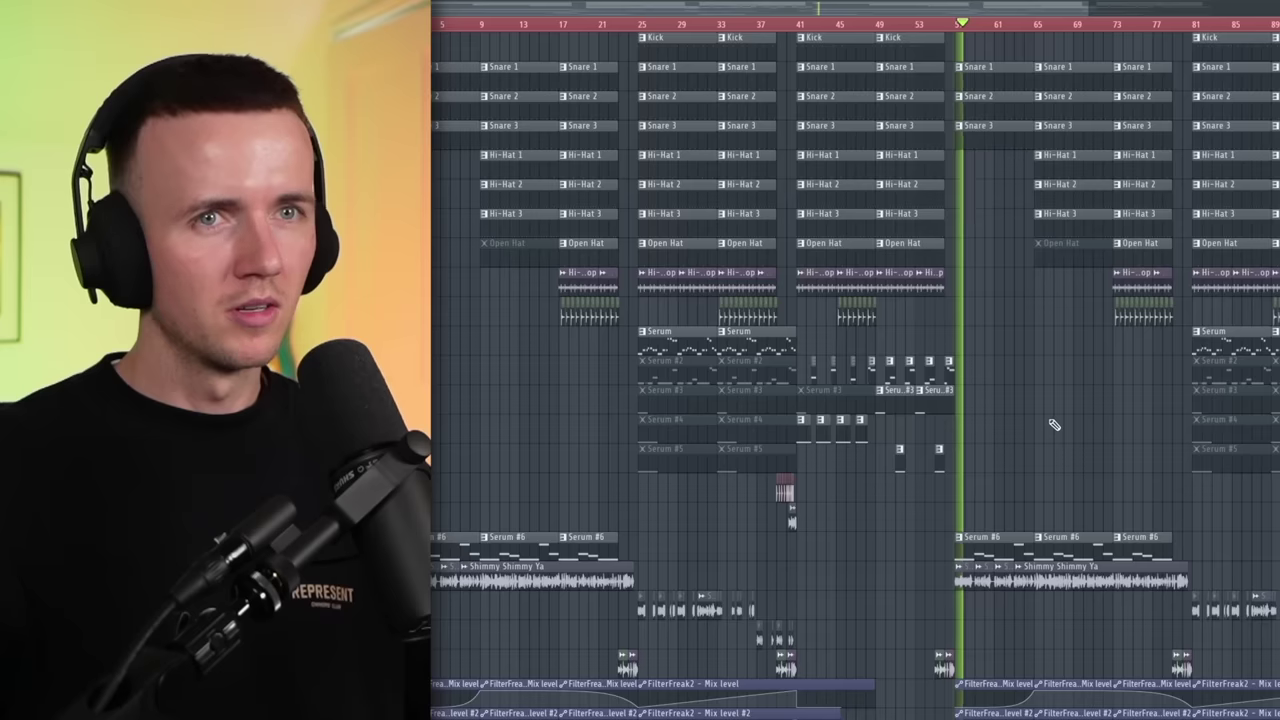
pyautogui.scroll(-3, 1051, 415)
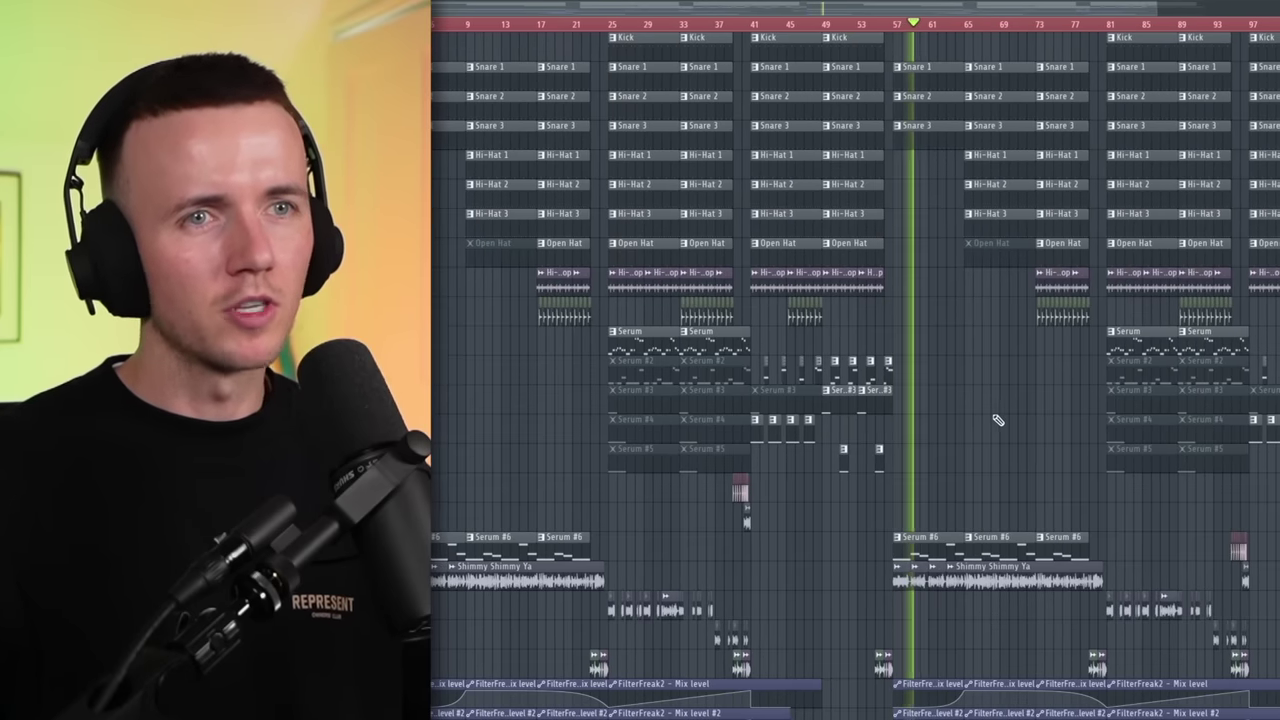
pyautogui.scroll(-3, 995, 418)
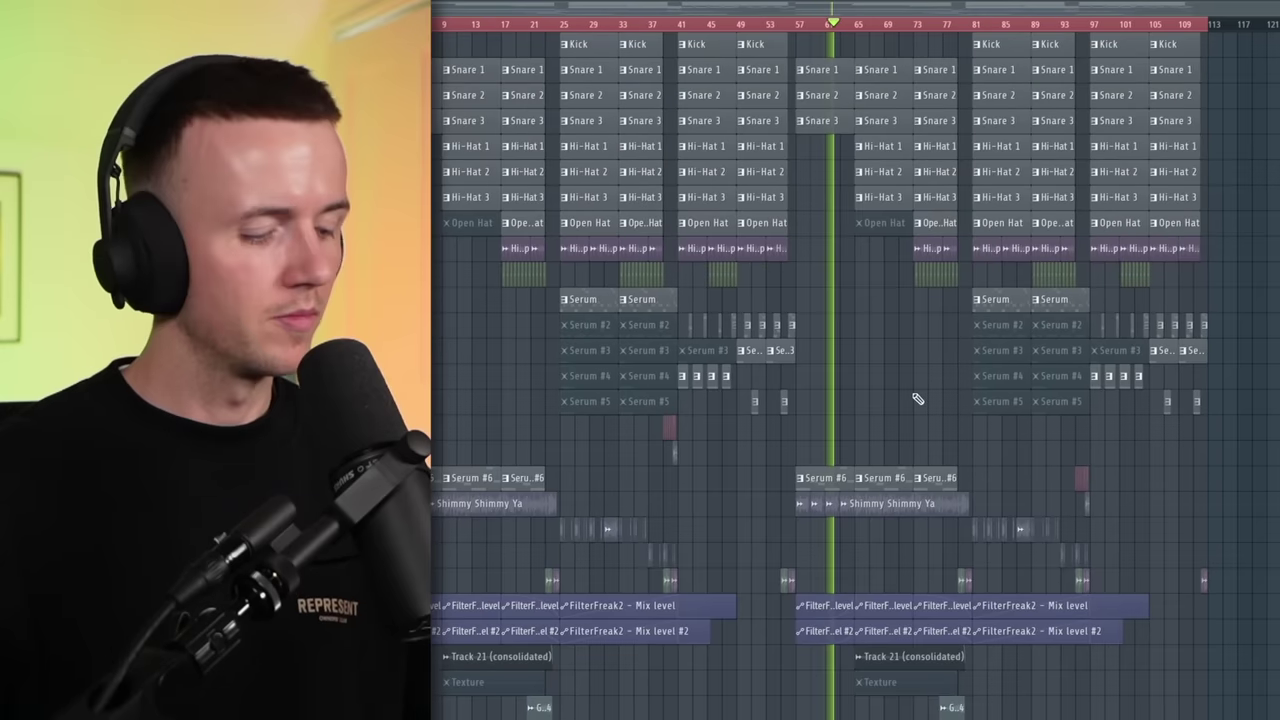
pyautogui.scroll(4, 905, 392)
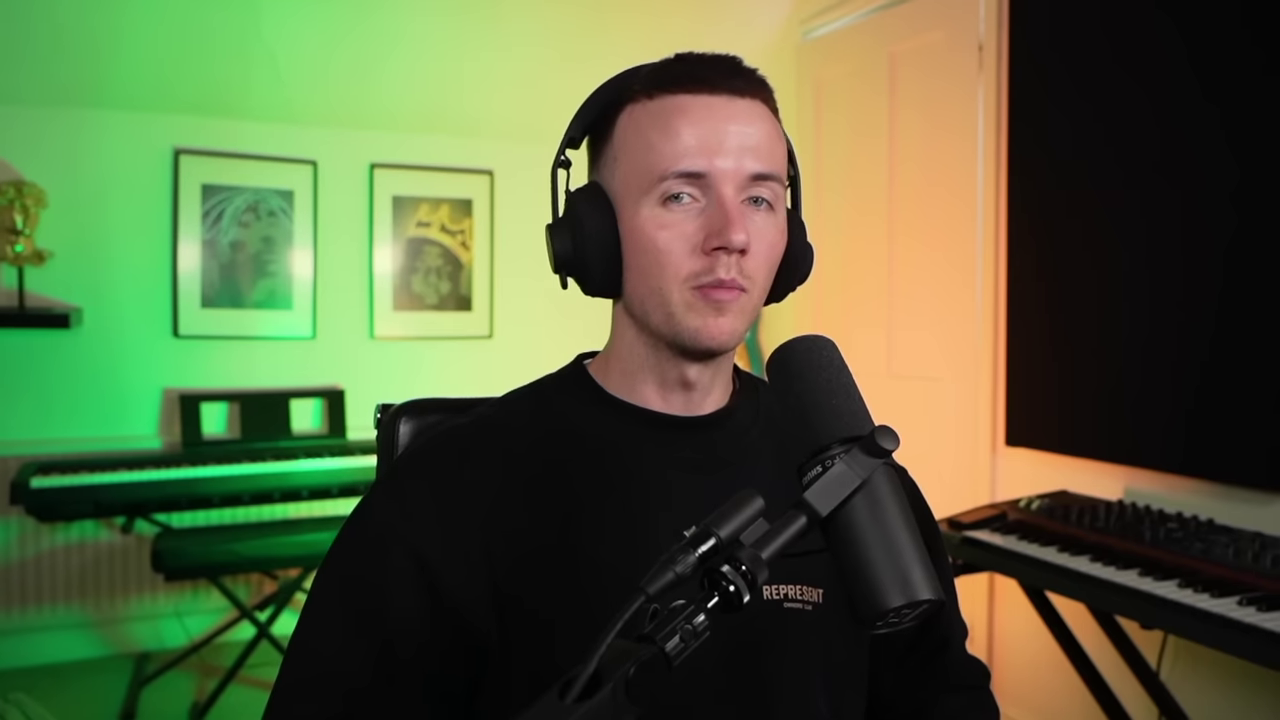